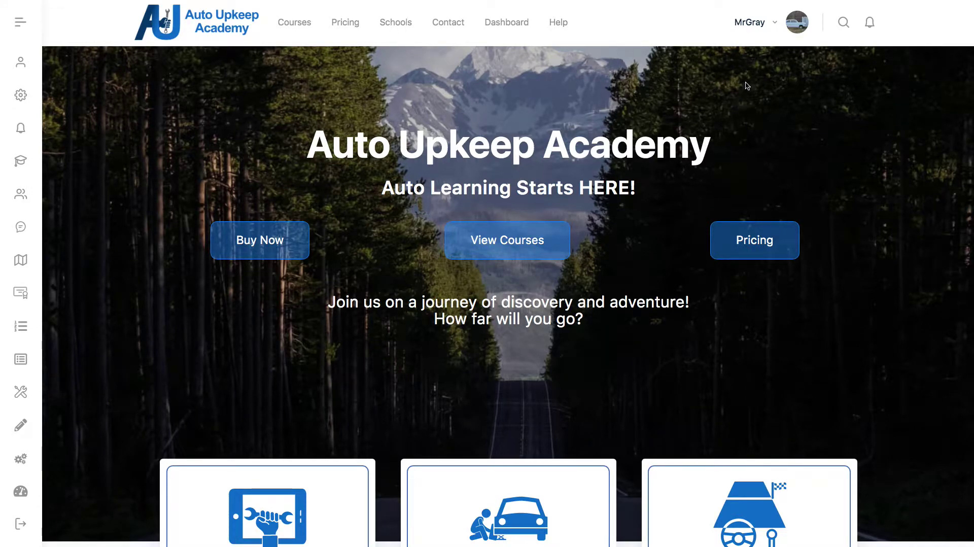
Open the Gradebook from the account menu and show Gray's Classroom - Automotive Basics - Period 1.
left_click(774, 23)
mouse_move(773, 163)
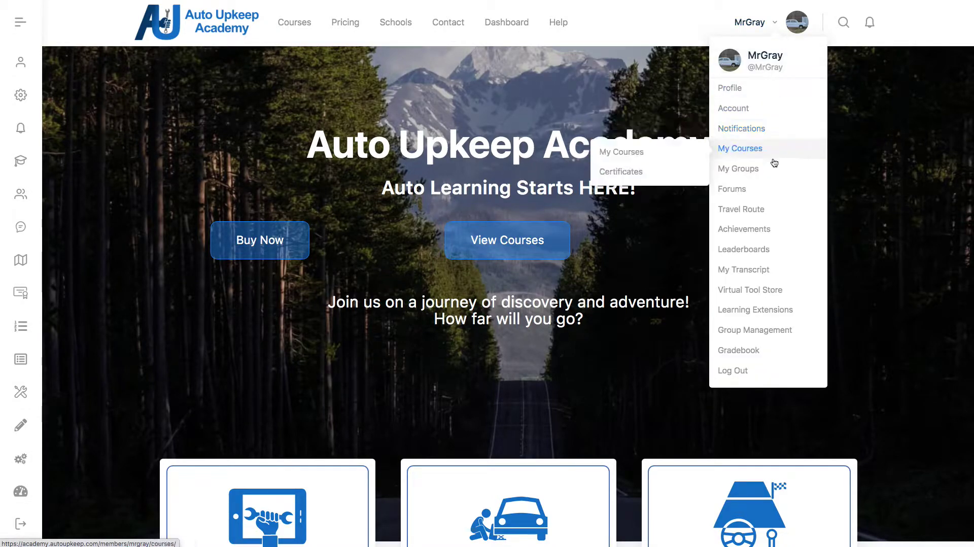
left_click(749, 352)
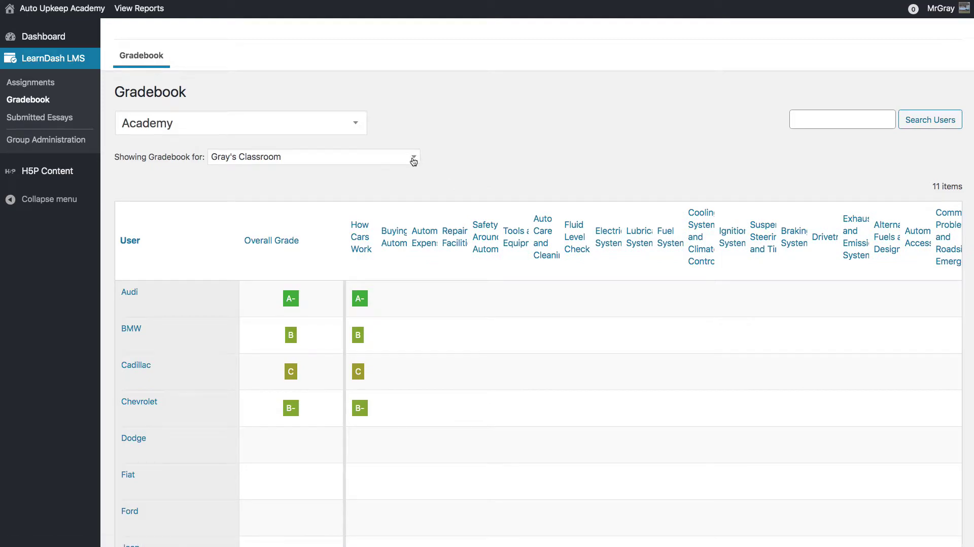
left_click(415, 160)
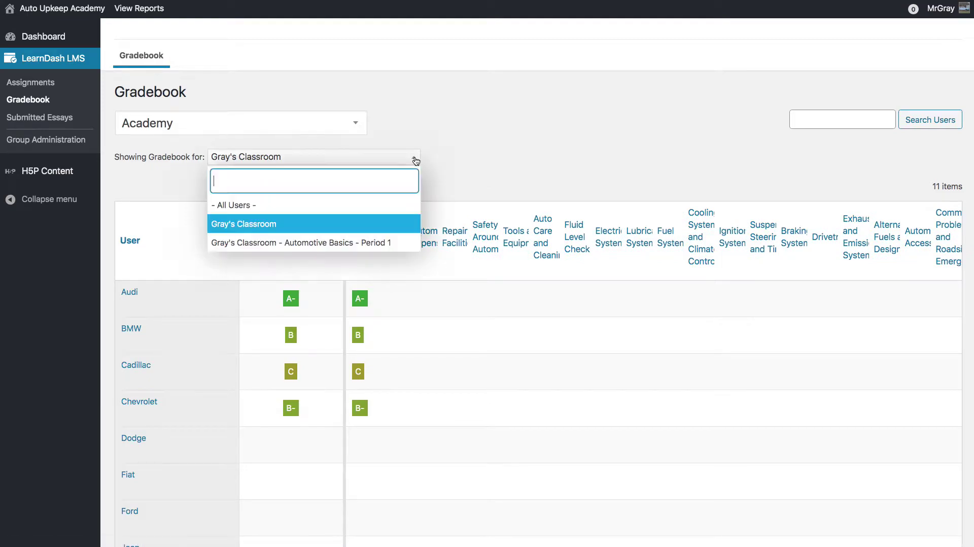
left_click(360, 243)
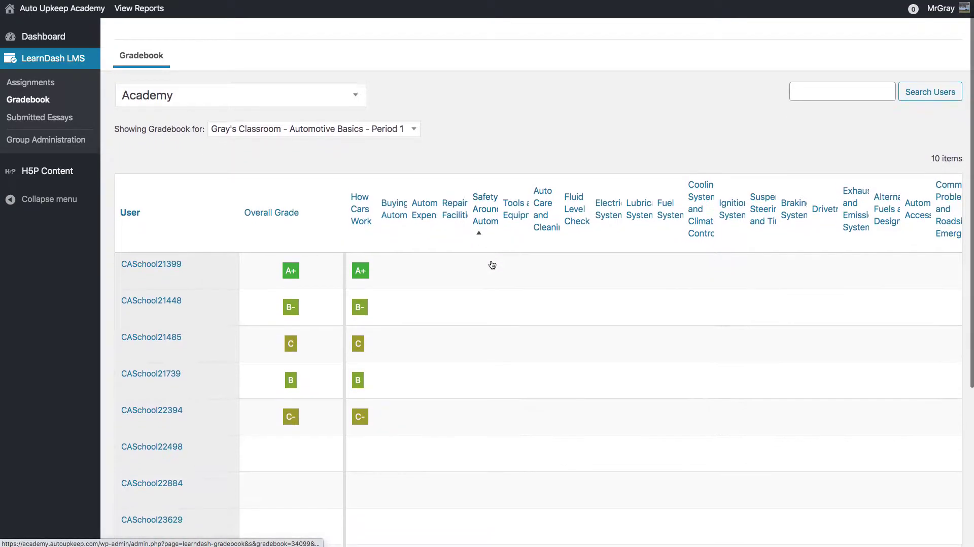
mouse_move(147, 242)
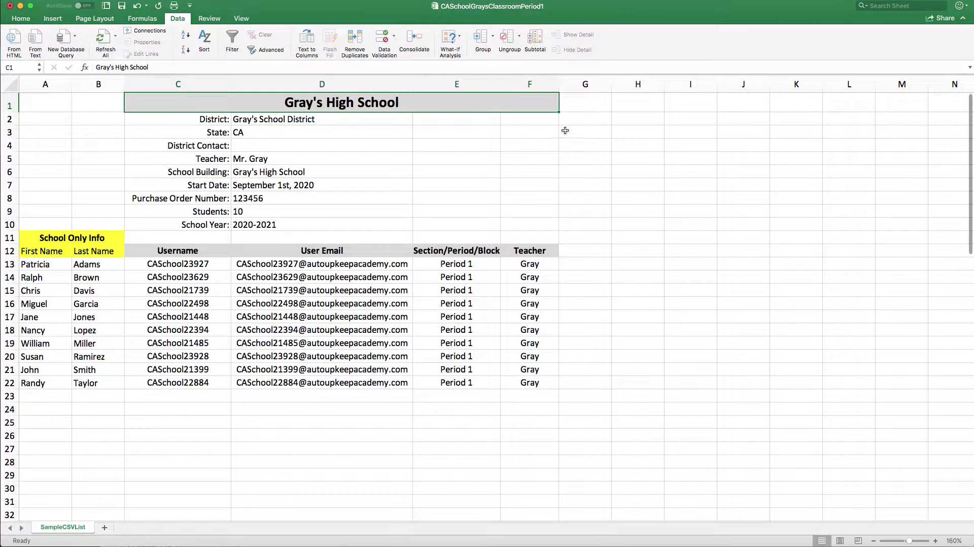
left_click_drag(167, 103, 298, 390)
scroll(298, 389, "right", 1)
scroll(298, 390, "left", 1)
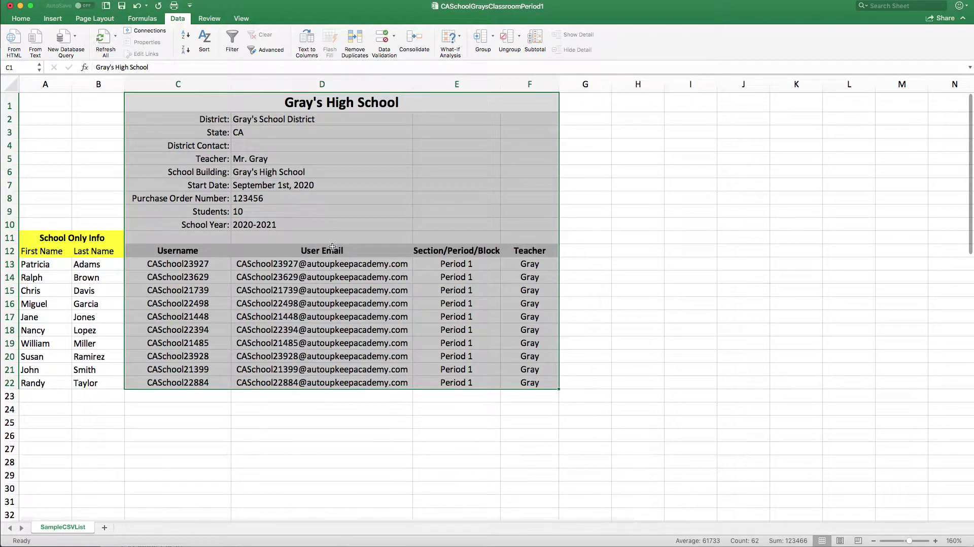
left_click(163, 101)
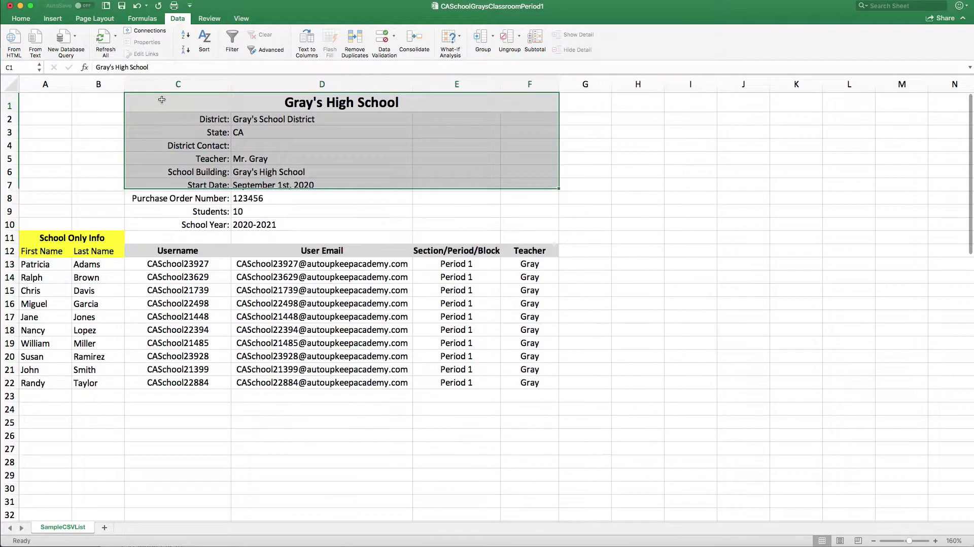
left_click(169, 263)
left_click(32, 263)
left_click(91, 264)
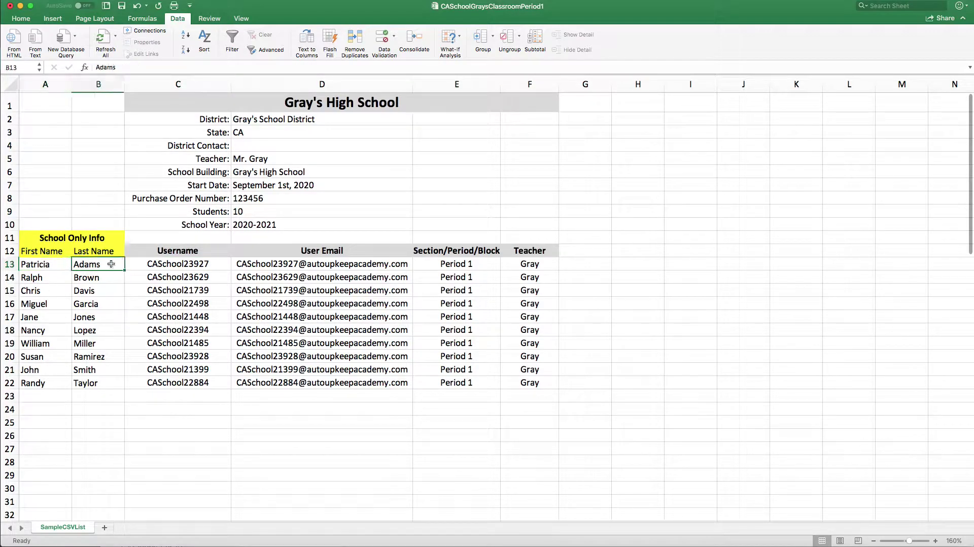
left_click(180, 264)
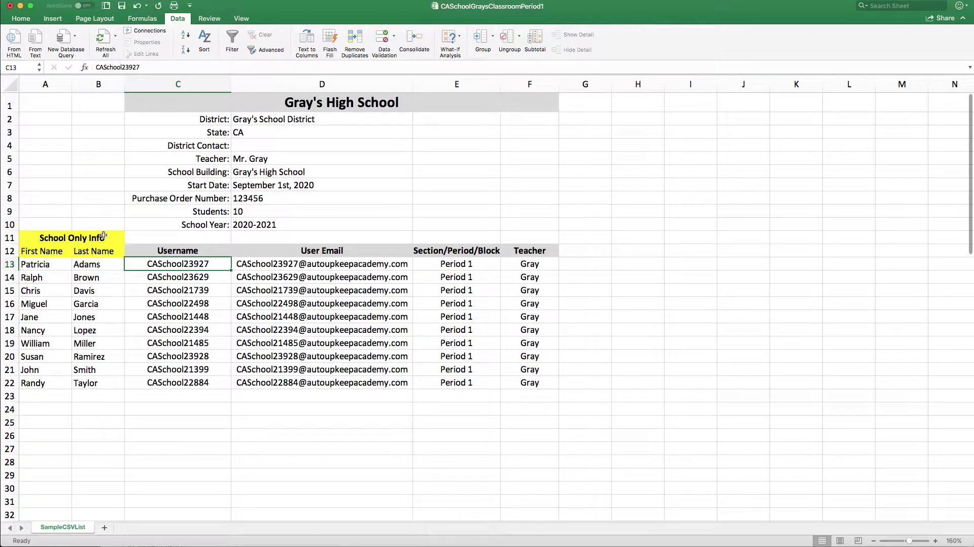
left_click_drag(49, 237, 50, 389)
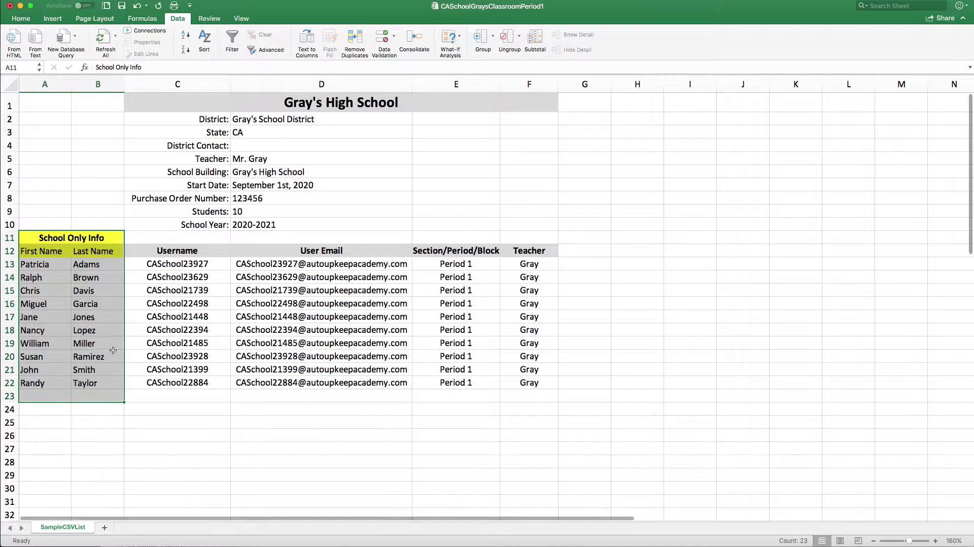
left_click(165, 263)
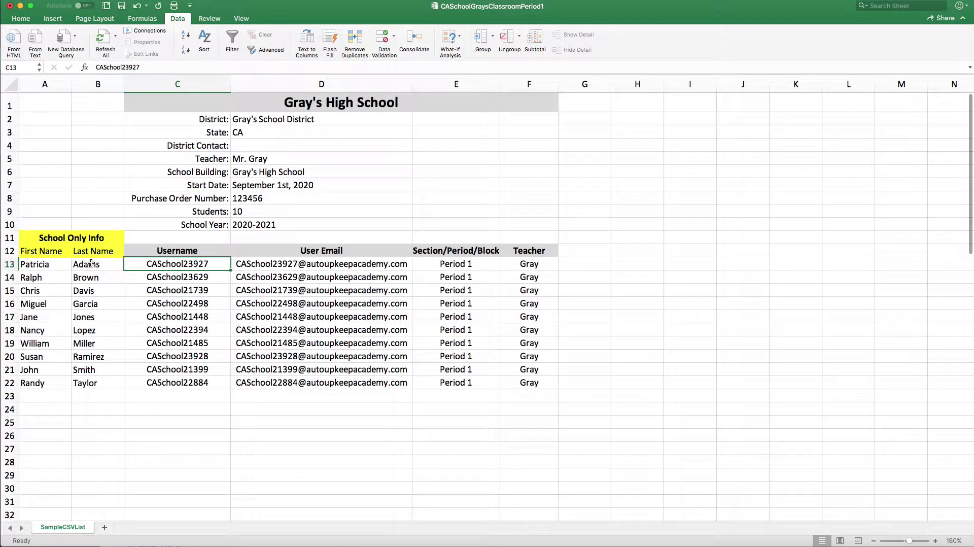
left_click_drag(90, 263, 93, 379)
scroll(84, 265, "right", 1)
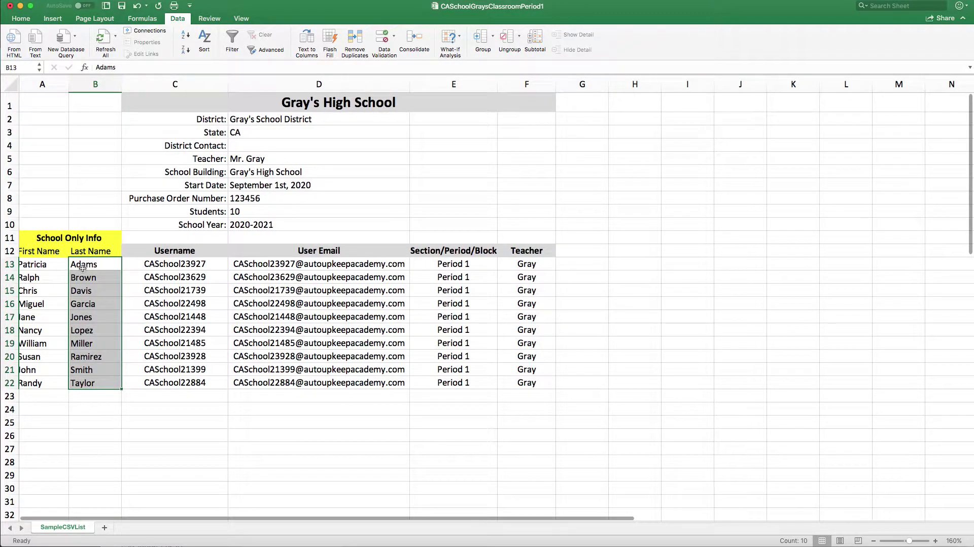
scroll(134, 378, "left", 1)
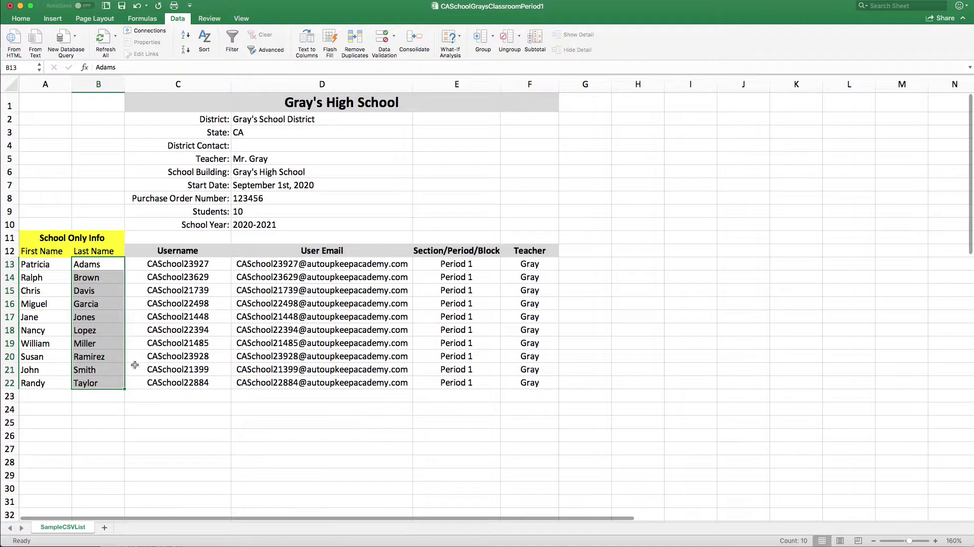
left_click_drag(51, 247, 524, 387)
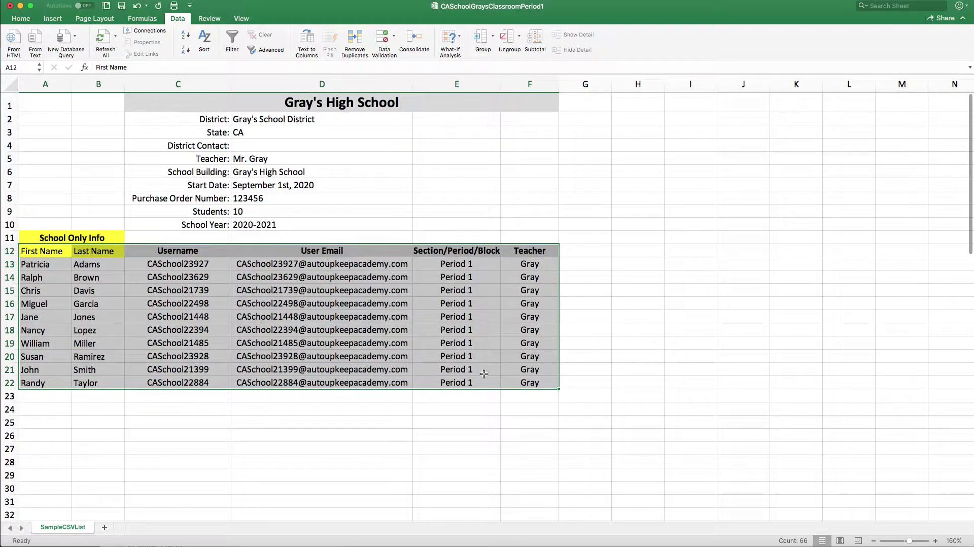
Sort the roster table by Username, A to Z, instead of Last Name.
left_click(206, 41)
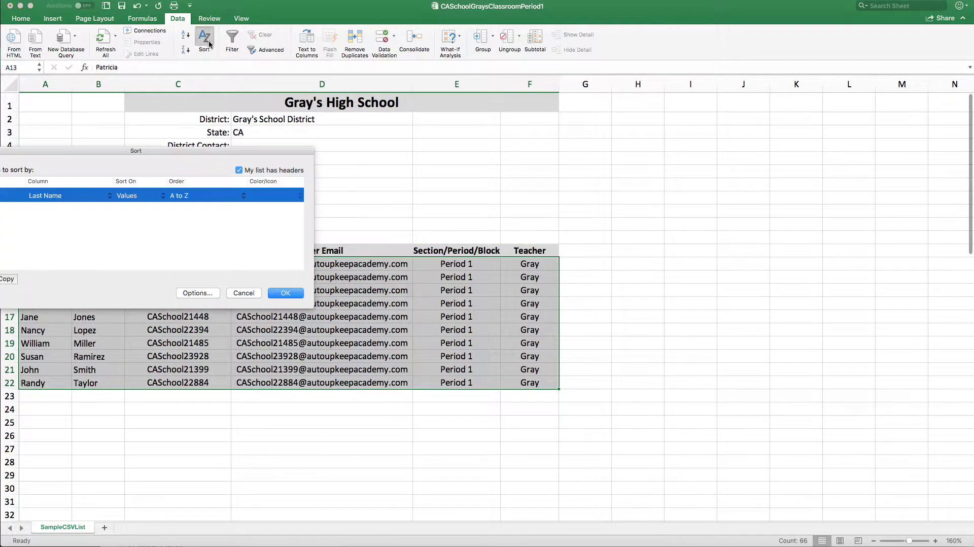
left_click_drag(93, 154, 177, 156)
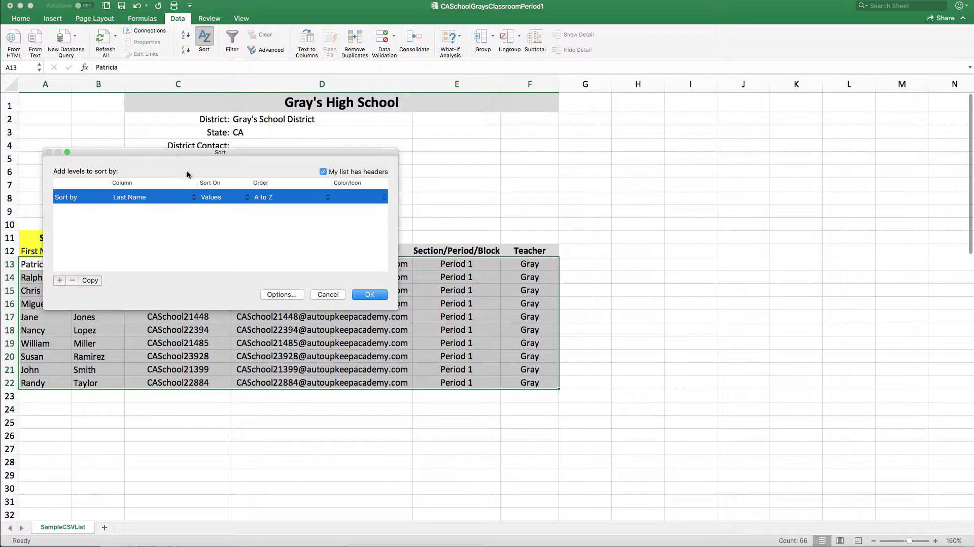
left_click(194, 202)
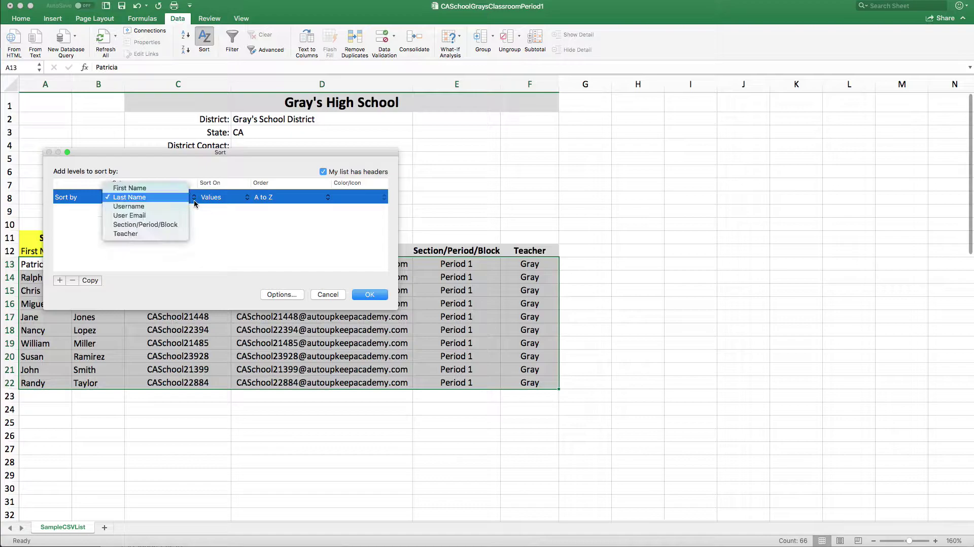
left_click(154, 206)
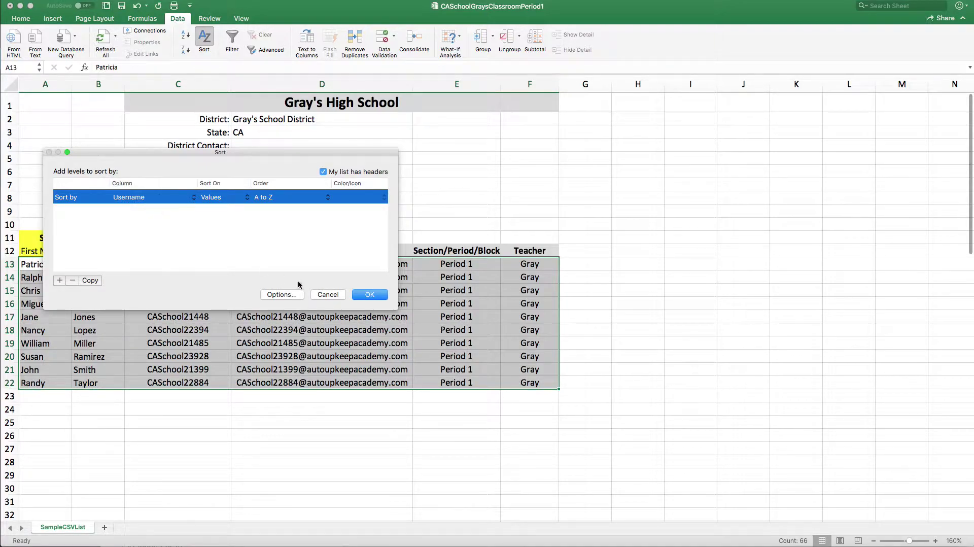
left_click(369, 295)
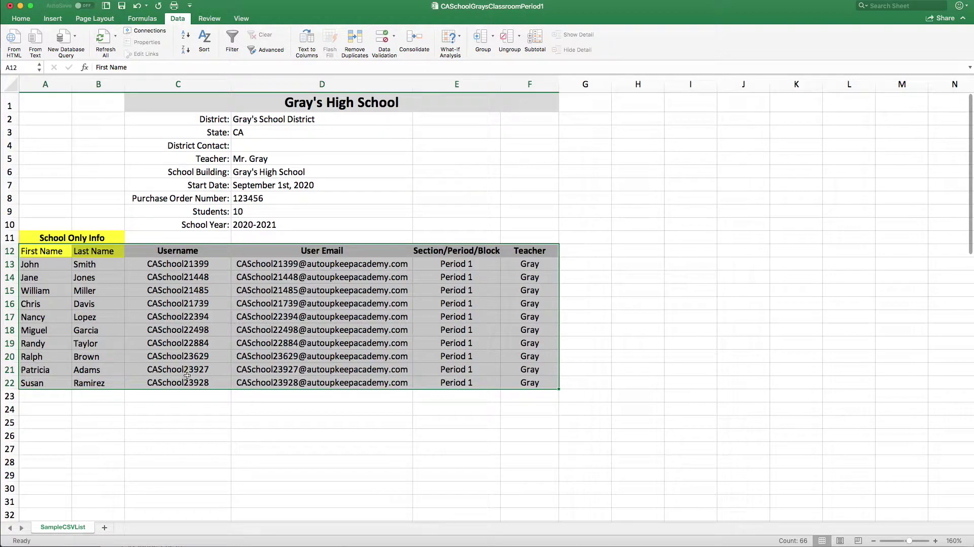
left_click(43, 251)
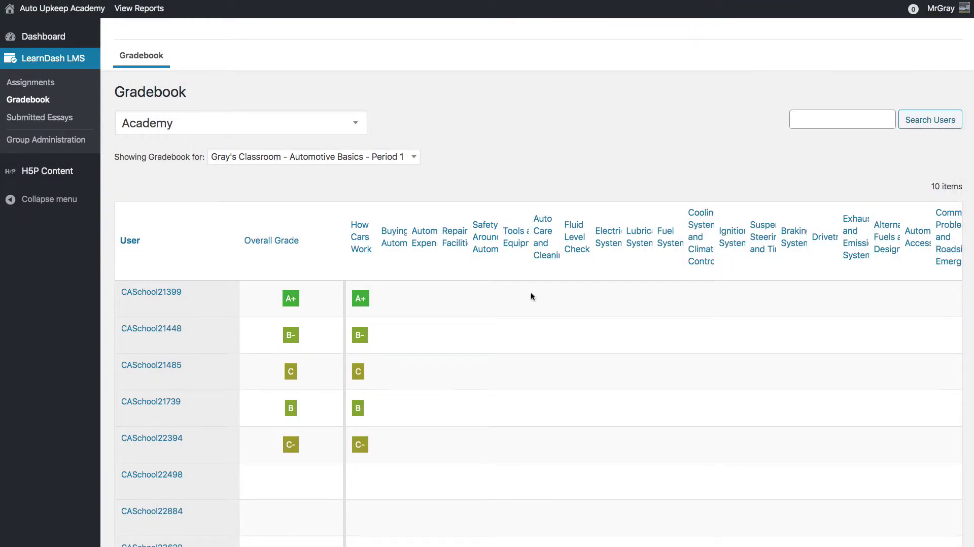
Export the Period 1 gradebook as a CSV and open the downloaded gradebook-3 file.
scroll(323, 247, "down", 5)
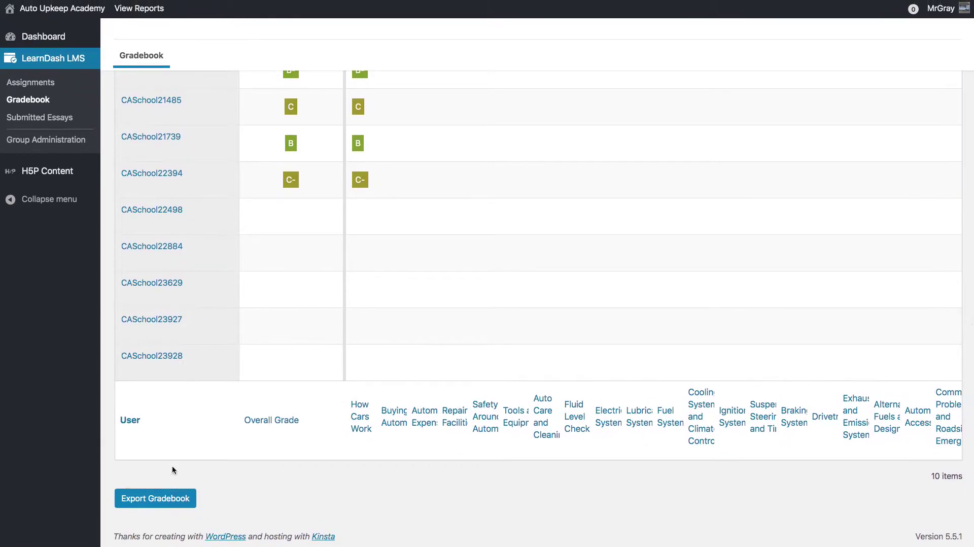
left_click(155, 500)
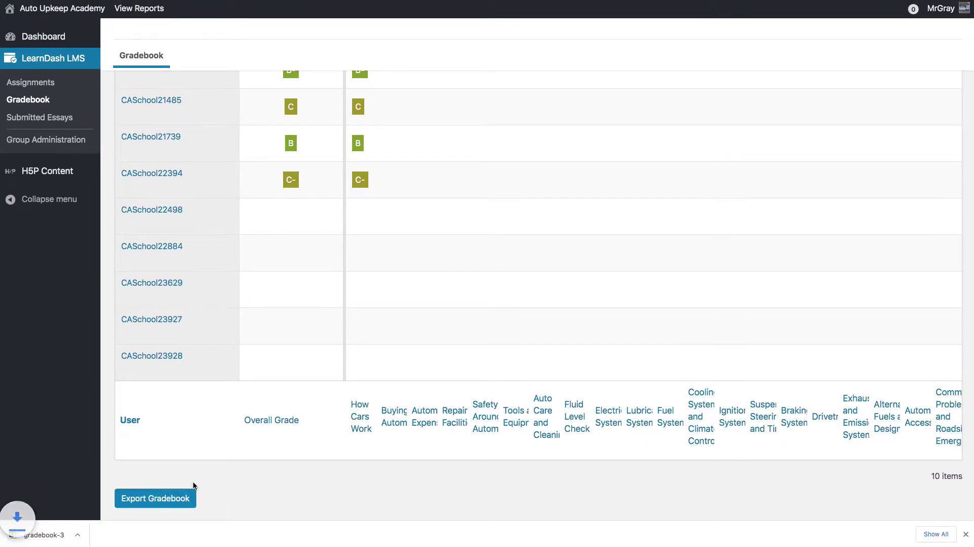
left_click(67, 537)
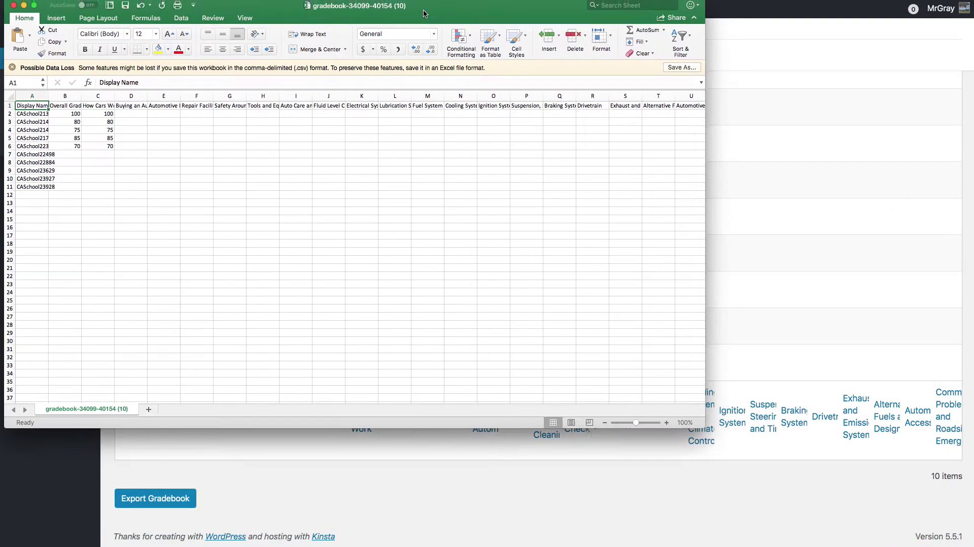
Enlarge the gradebook workbook window to fill the screen and zoom the sheet to 200%.
left_click_drag(425, 13, 421, 13)
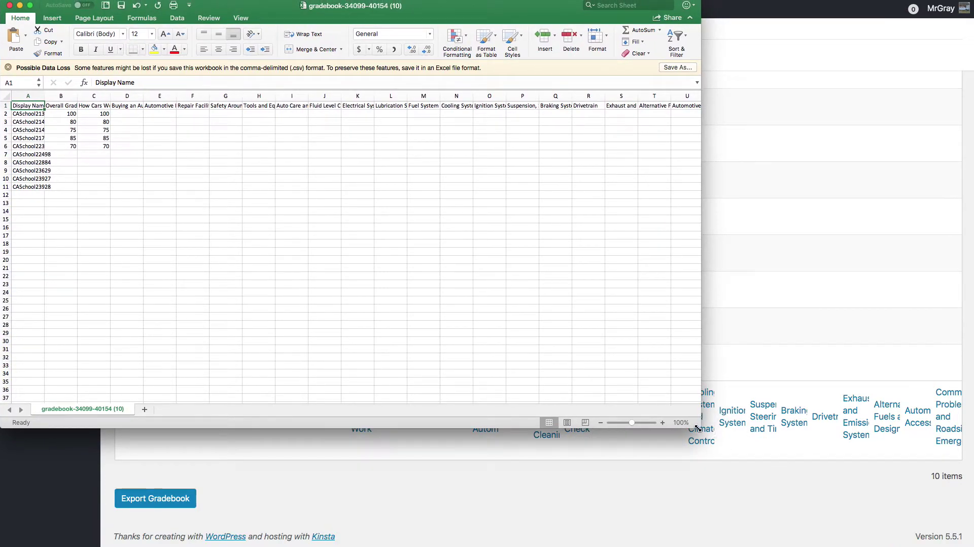
left_click_drag(819, 476, 973, 546)
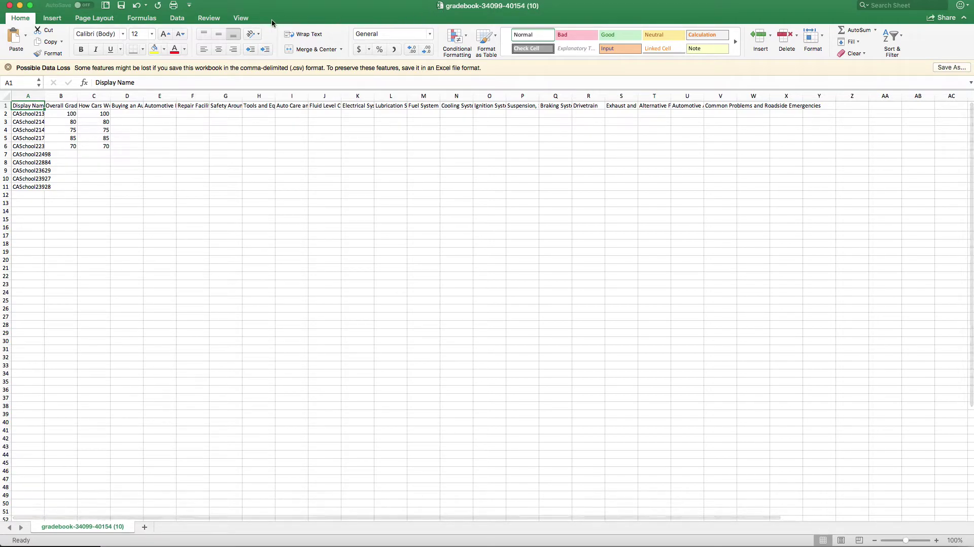
left_click(240, 18)
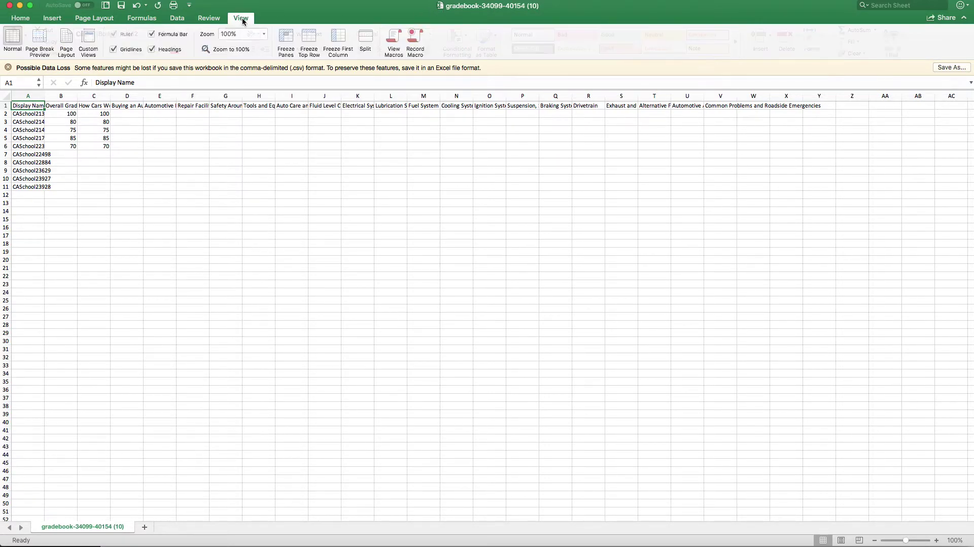
left_click(264, 34)
left_click(247, 47)
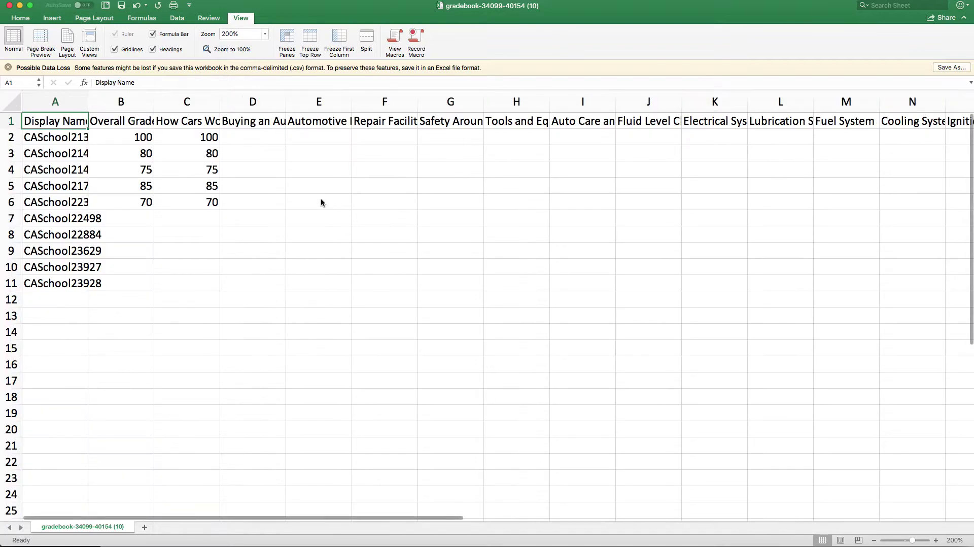
Widen columns A, B and C to fit Display Name, Overall Grade and How Cars Work.
left_click_drag(88, 101, 119, 101)
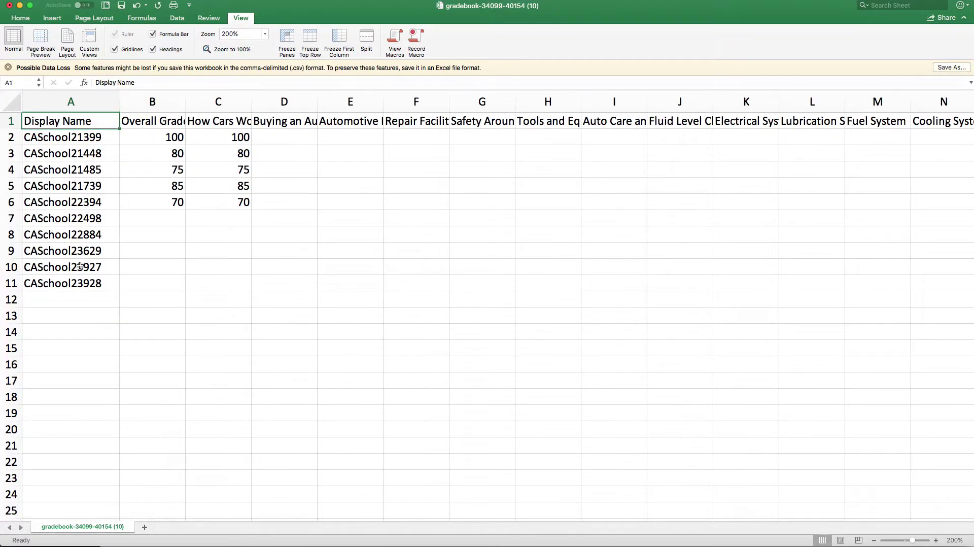
left_click_drag(251, 99, 286, 99)
left_click_drag(185, 98, 209, 98)
left_click_drag(311, 99, 316, 100)
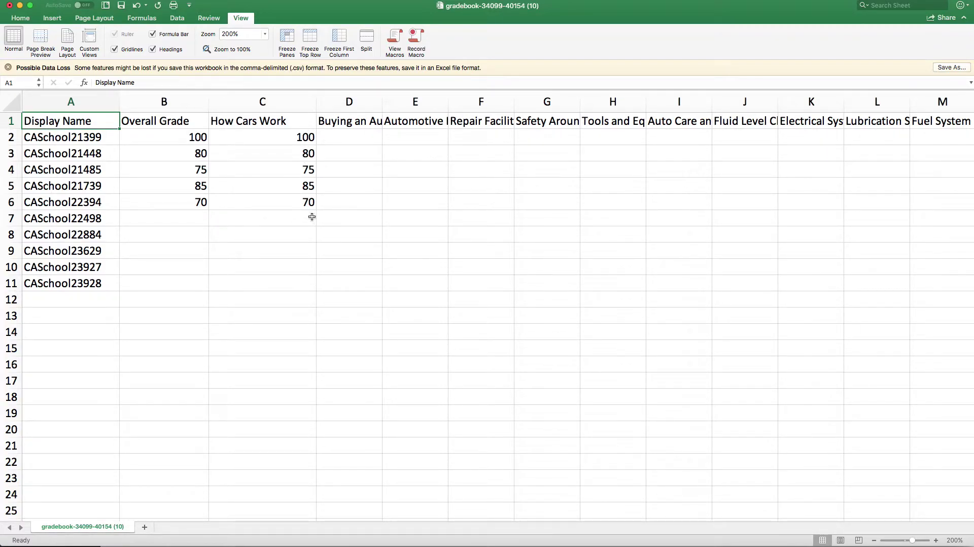
Insert three blank columns before Display Name in the gradebook sheet.
left_click(152, 169)
left_click_drag(65, 101, 264, 102)
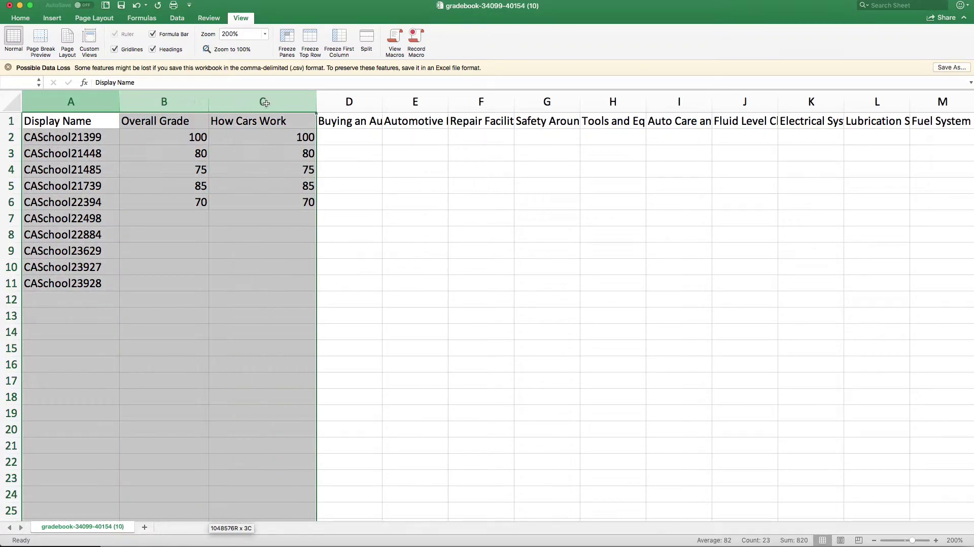
right_click(64, 101)
left_click(91, 152)
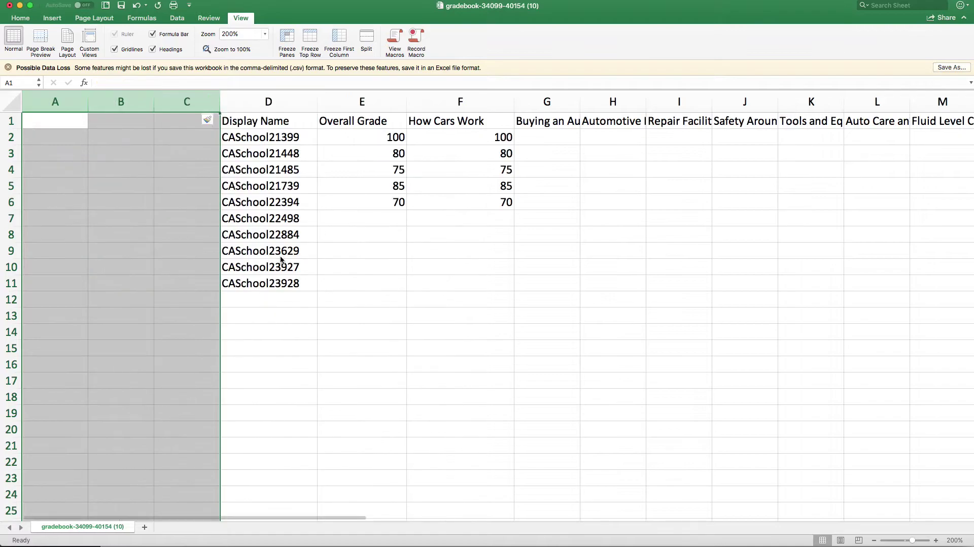
left_click(259, 238)
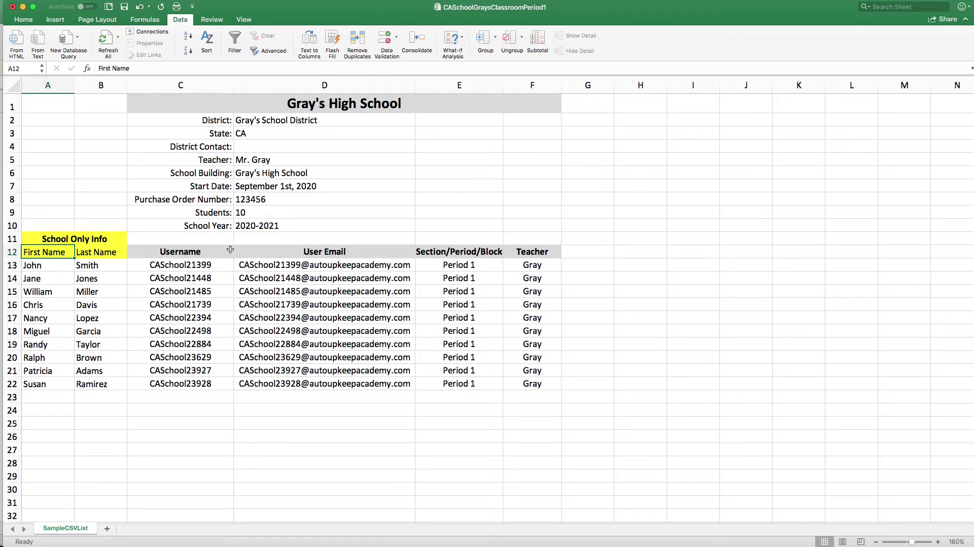
Copy the roster's First Name, Last Name and Username range A12:C22 and paste it at gradebook cell A1.
left_click(150, 278)
left_click_drag(35, 252, 185, 379)
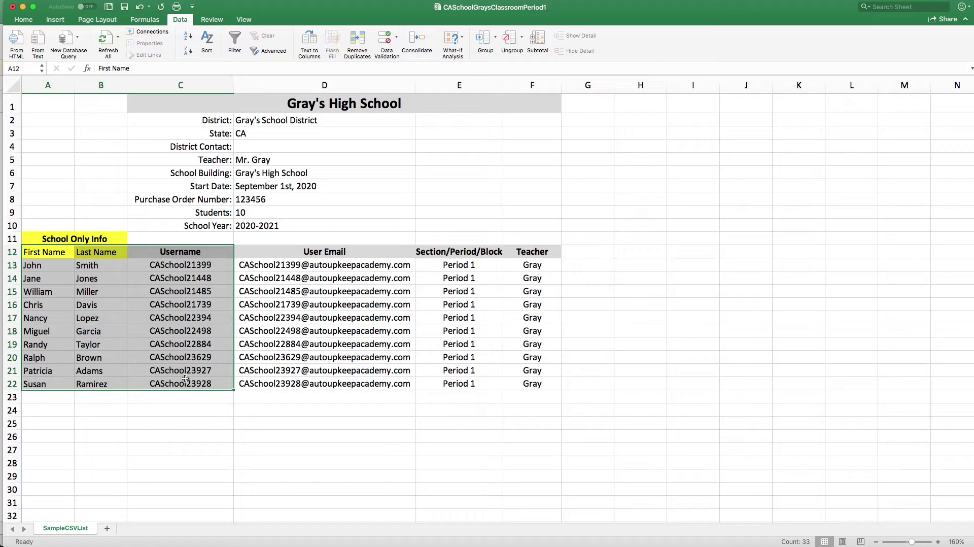
right_click(129, 257)
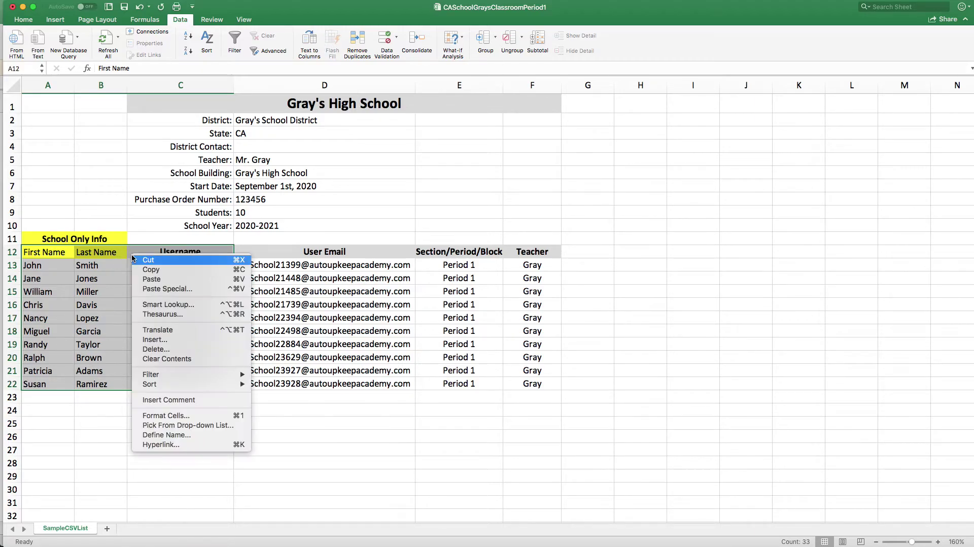
left_click(152, 274)
key("super+grave")
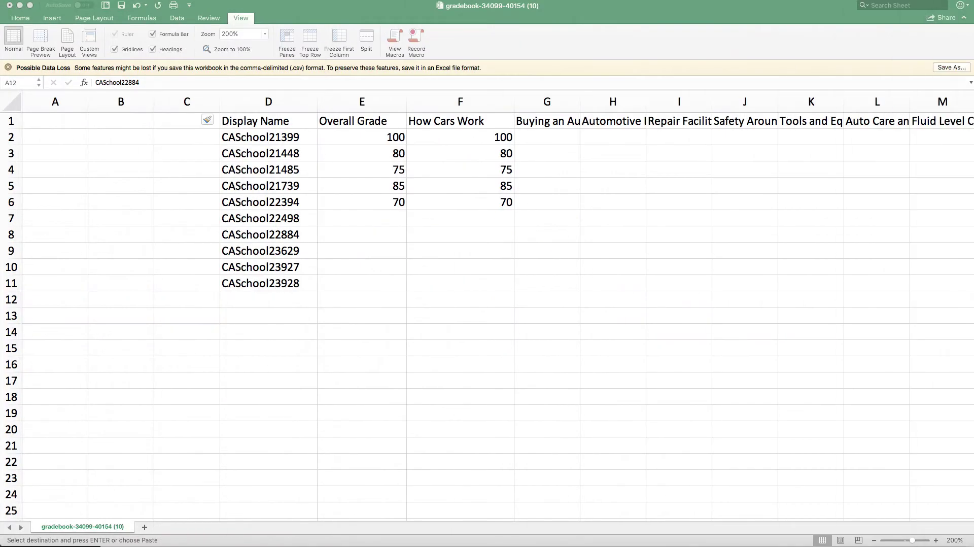
left_click(55, 120)
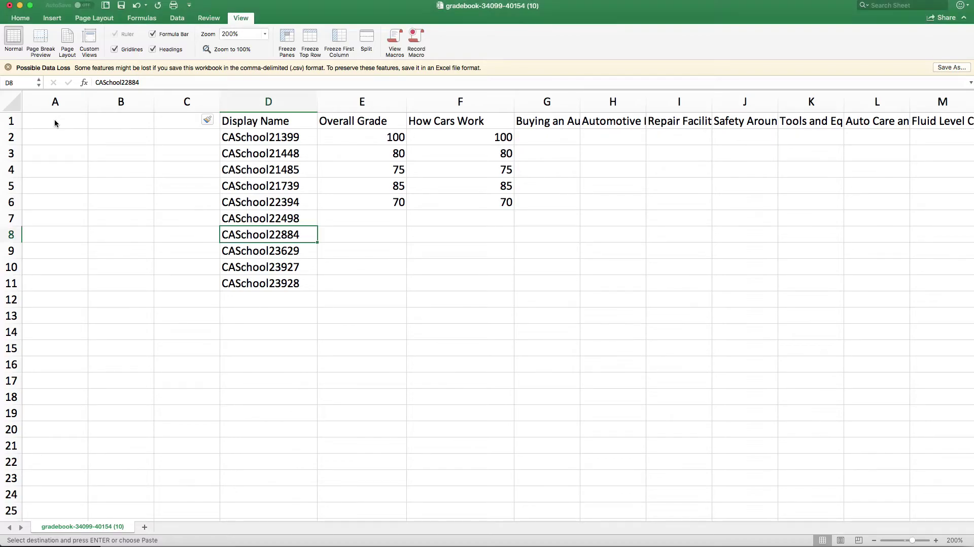
left_click(54, 120)
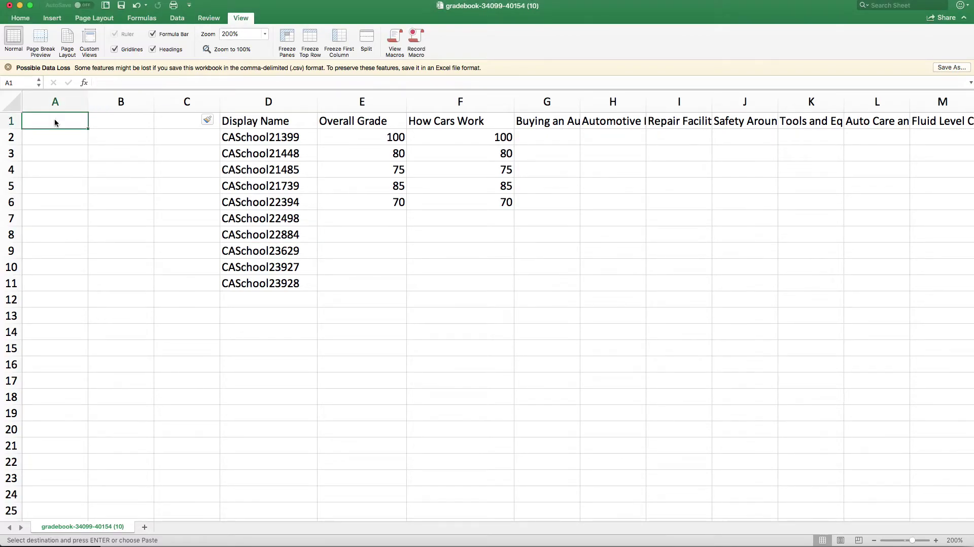
right_click(55, 123)
left_click(71, 147)
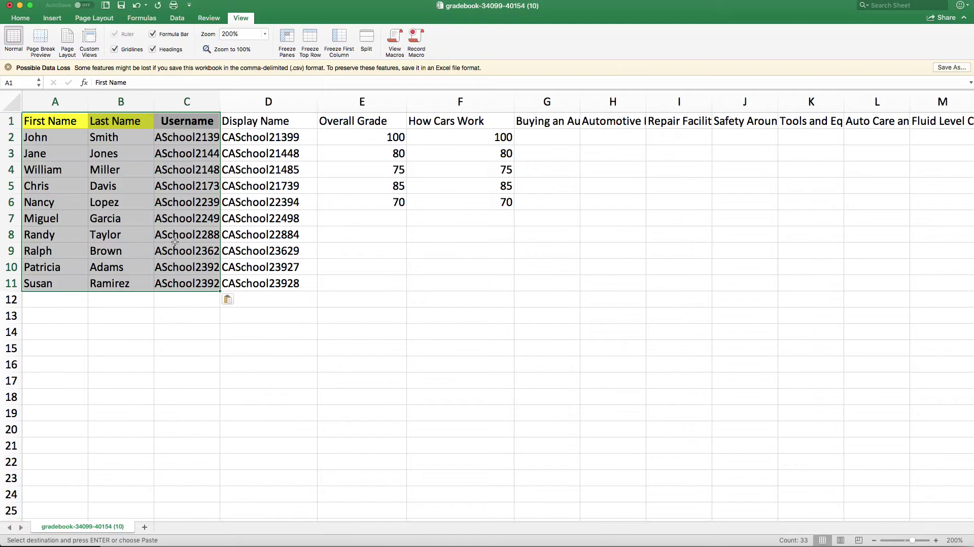
Widen column C to show full usernames and check the first student's names against the display name.
left_click_drag(222, 102, 249, 103)
left_click(292, 326)
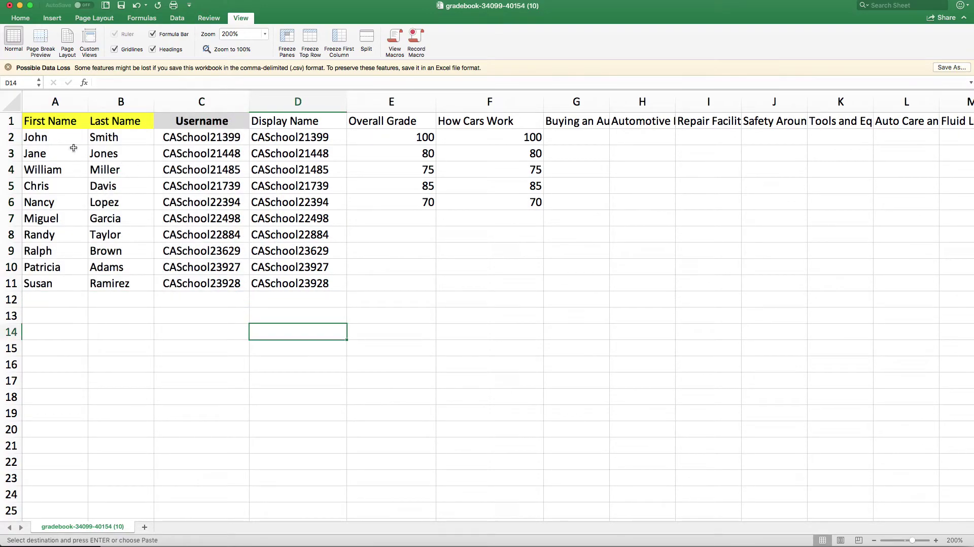
left_click(43, 138)
left_click(107, 137)
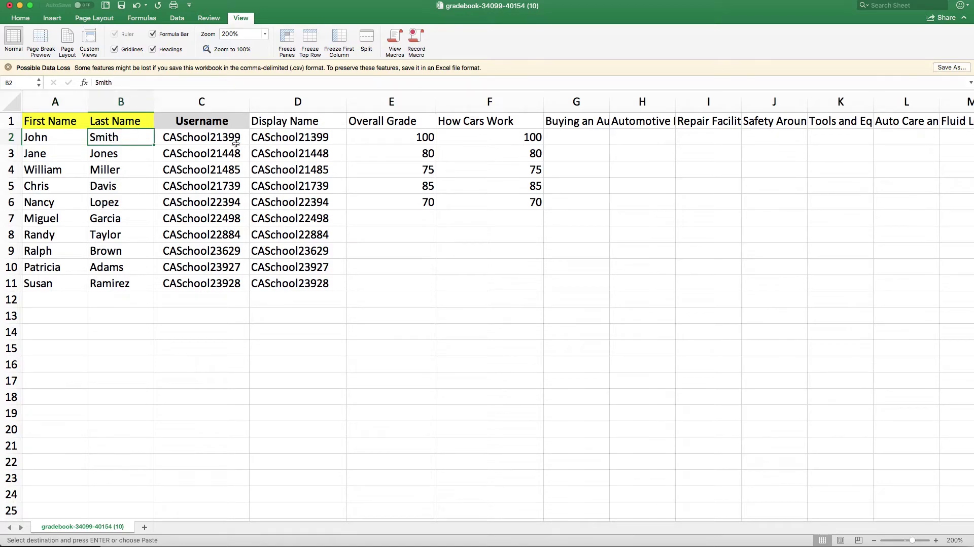
left_click(219, 138)
left_click(299, 138)
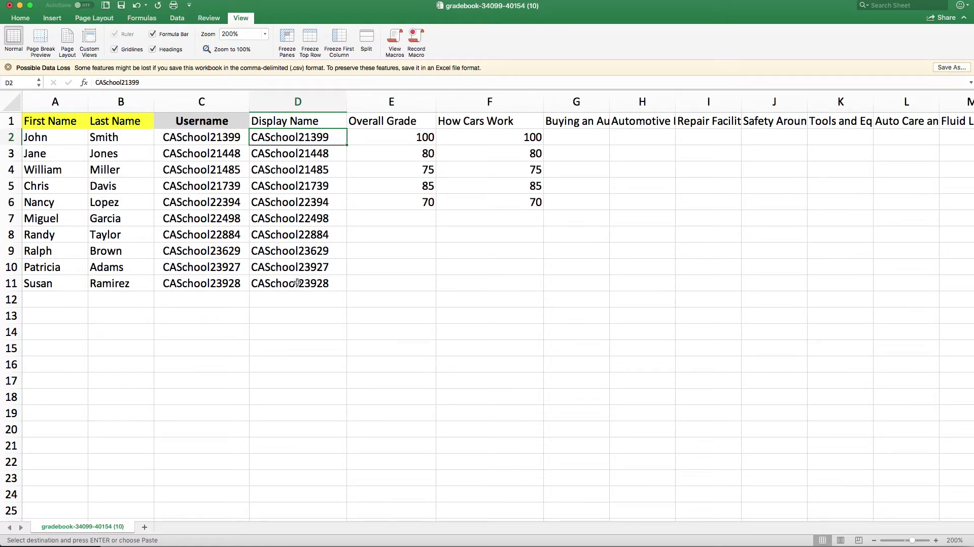
Compare usernames with display names in rows 7 and 8 and review the first student's grade row.
left_click_drag(220, 233, 313, 236)
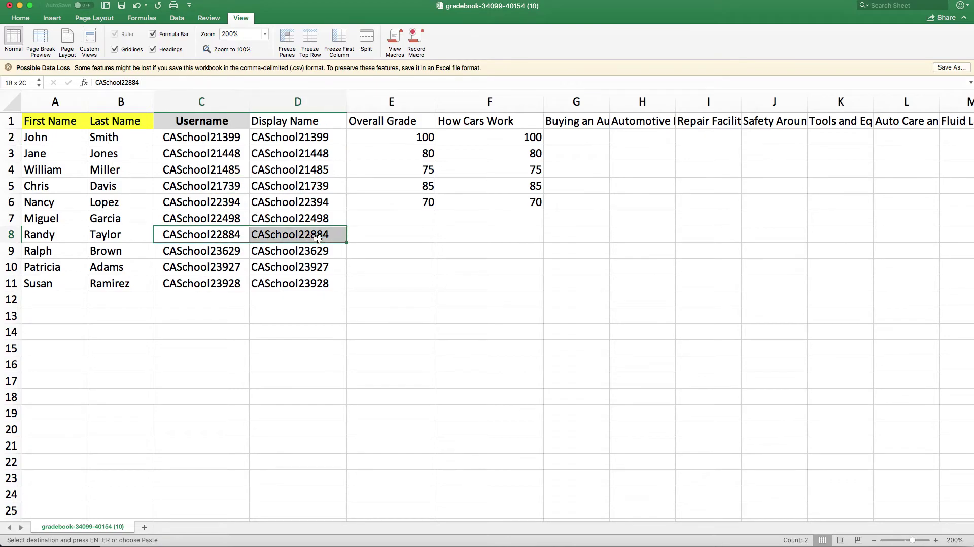
left_click(225, 218)
left_click_drag(226, 219, 294, 219)
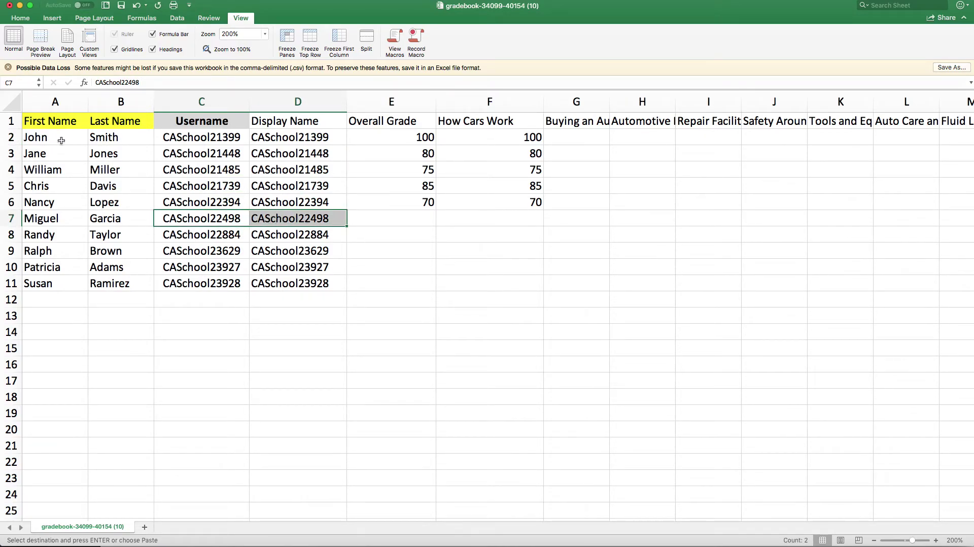
left_click_drag(48, 141, 892, 137)
scroll(402, 187, "left", 3)
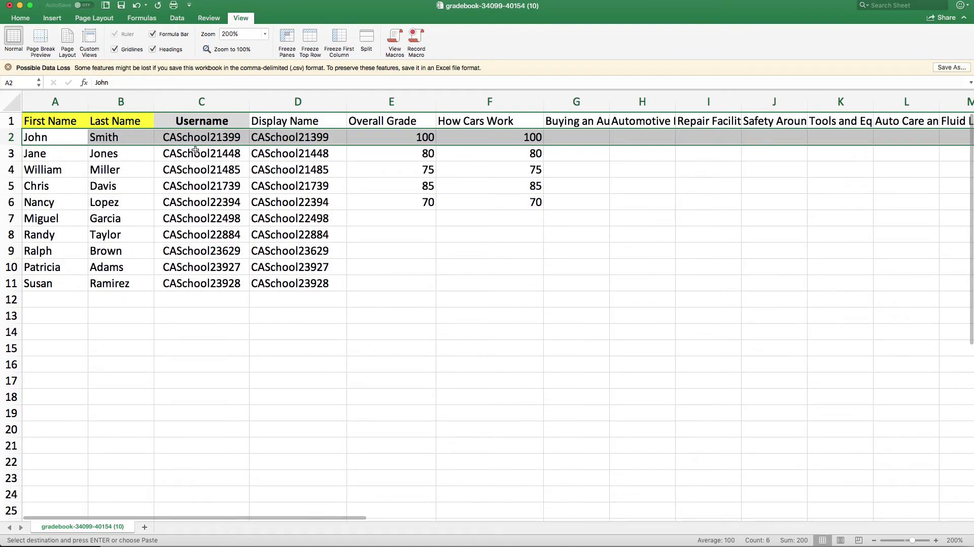
left_click(38, 140)
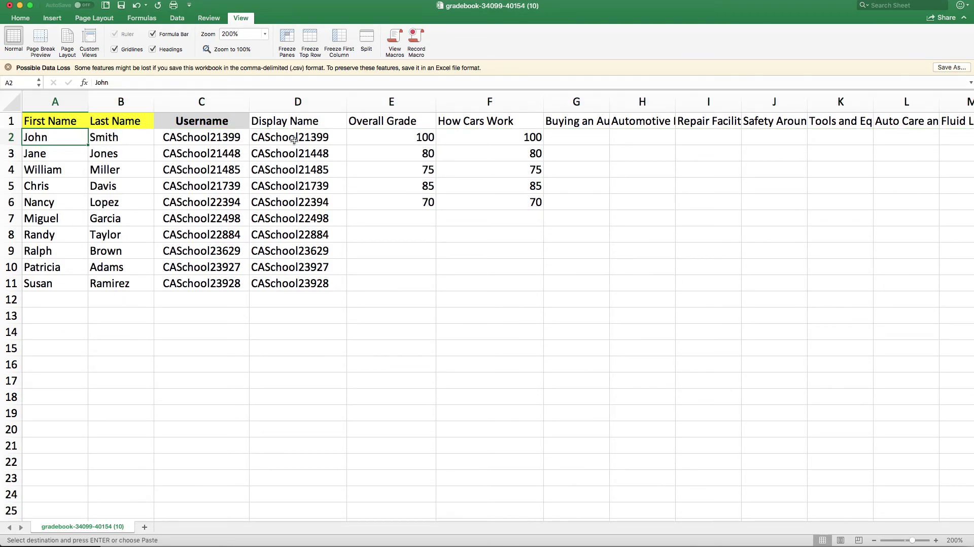